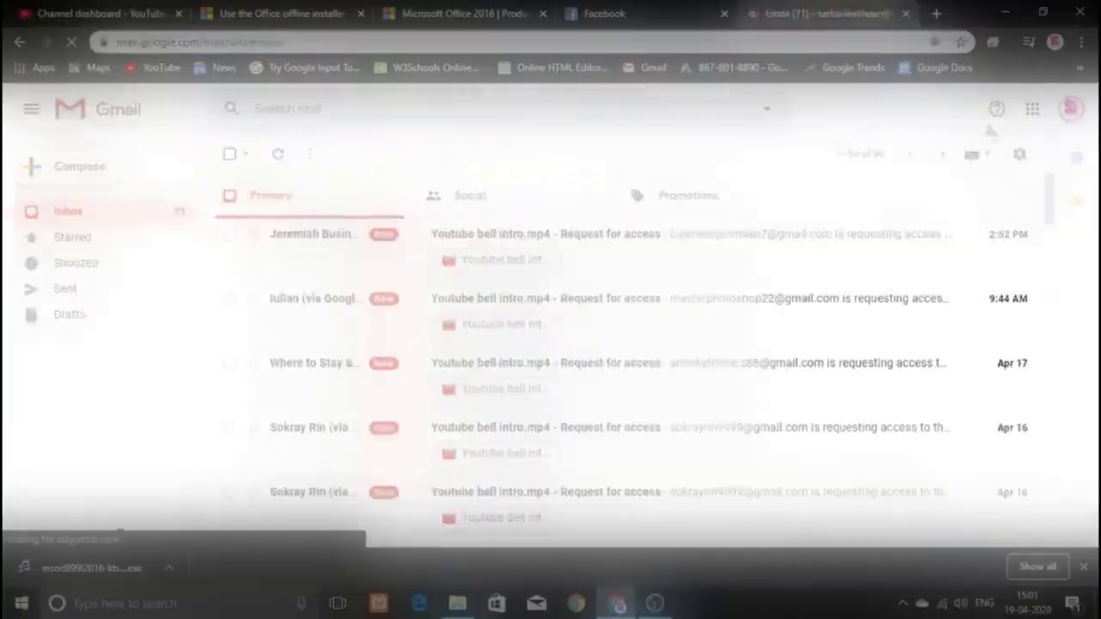
- From the profile menu, add another account and create one for managing a business
left_click(1072, 113)
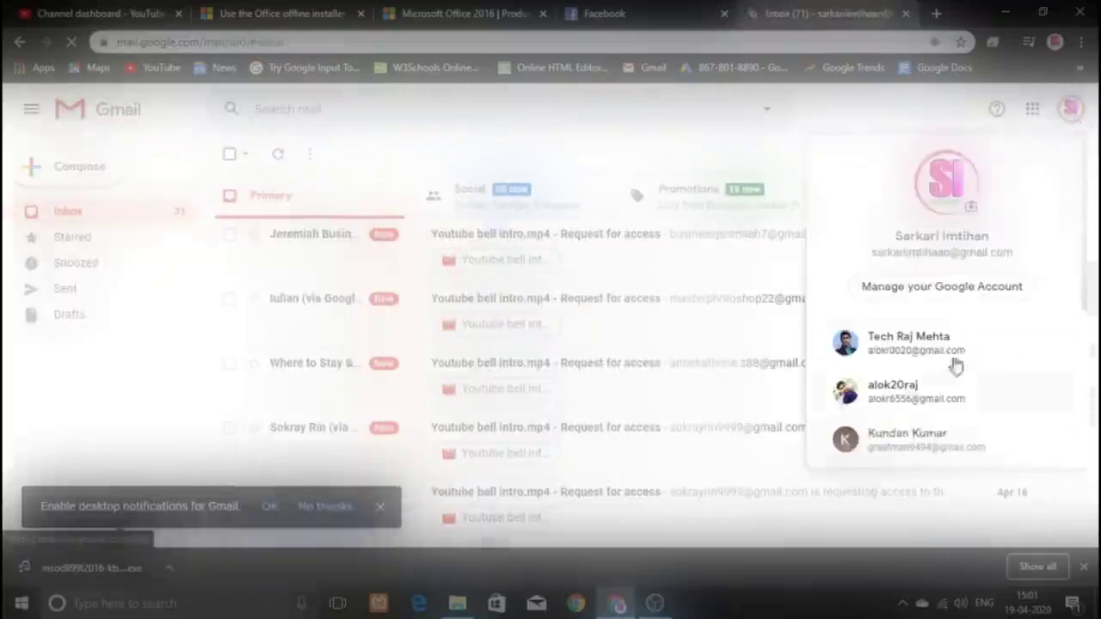
scroll(970, 344, "down", 3)
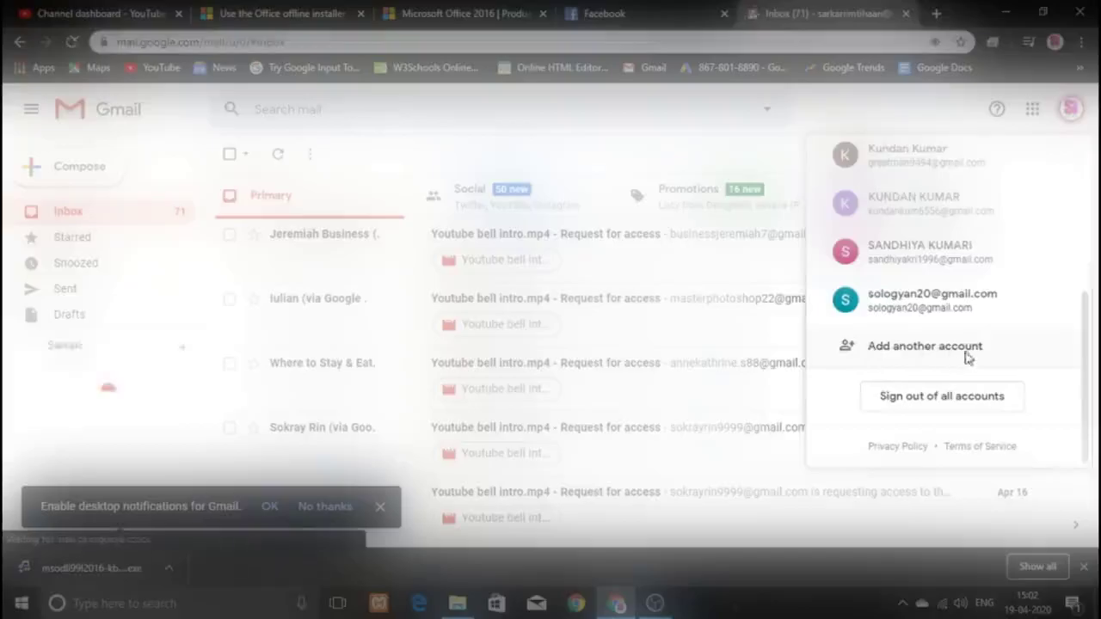
left_click(946, 355)
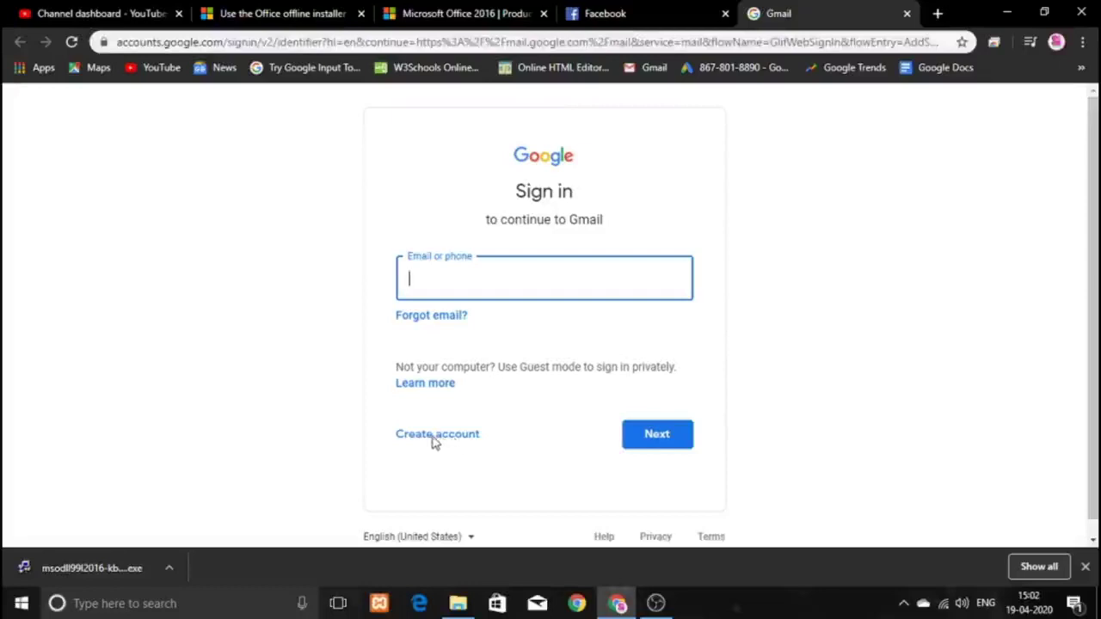
left_click(435, 440)
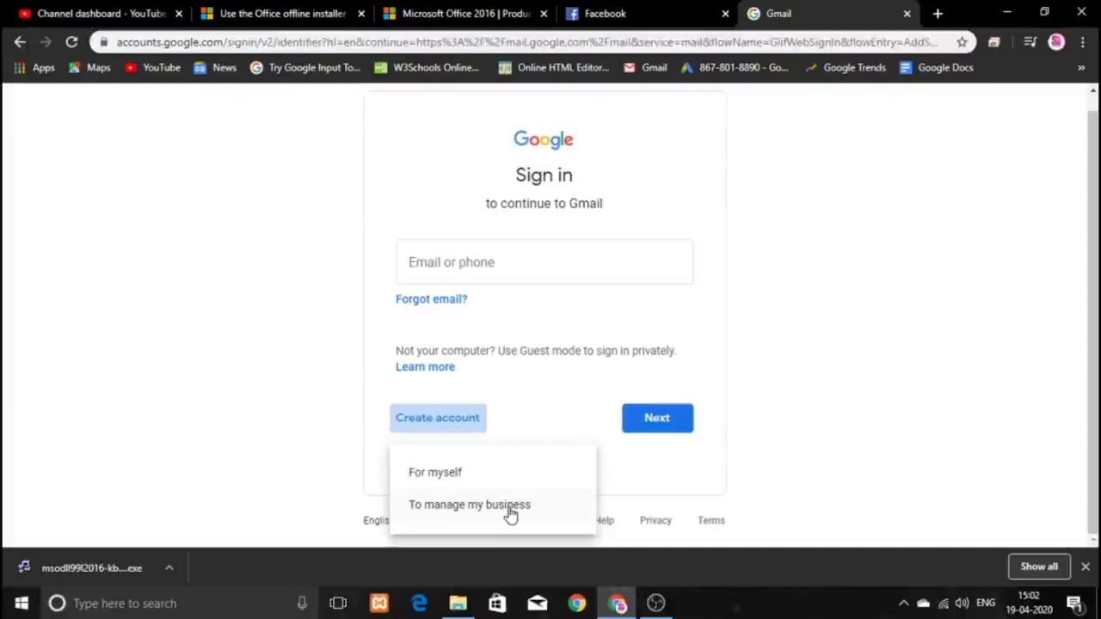
left_click(462, 511)
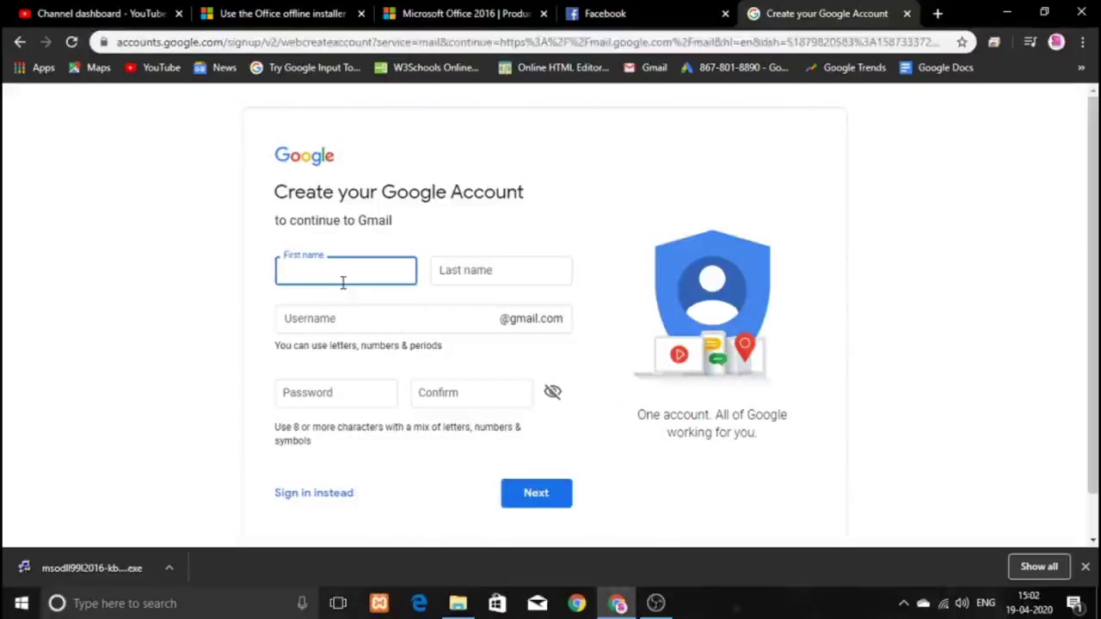
- Fill the username from a saved suggestion, enter first and last name in capitals, set and confirm the password
left_click(363, 324)
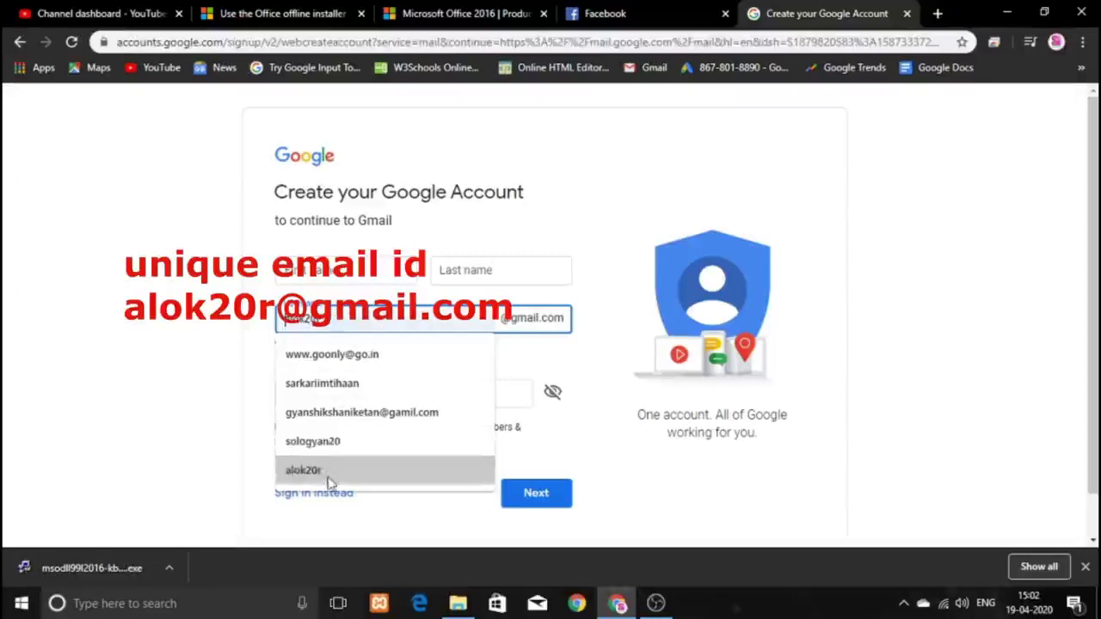
left_click(297, 472)
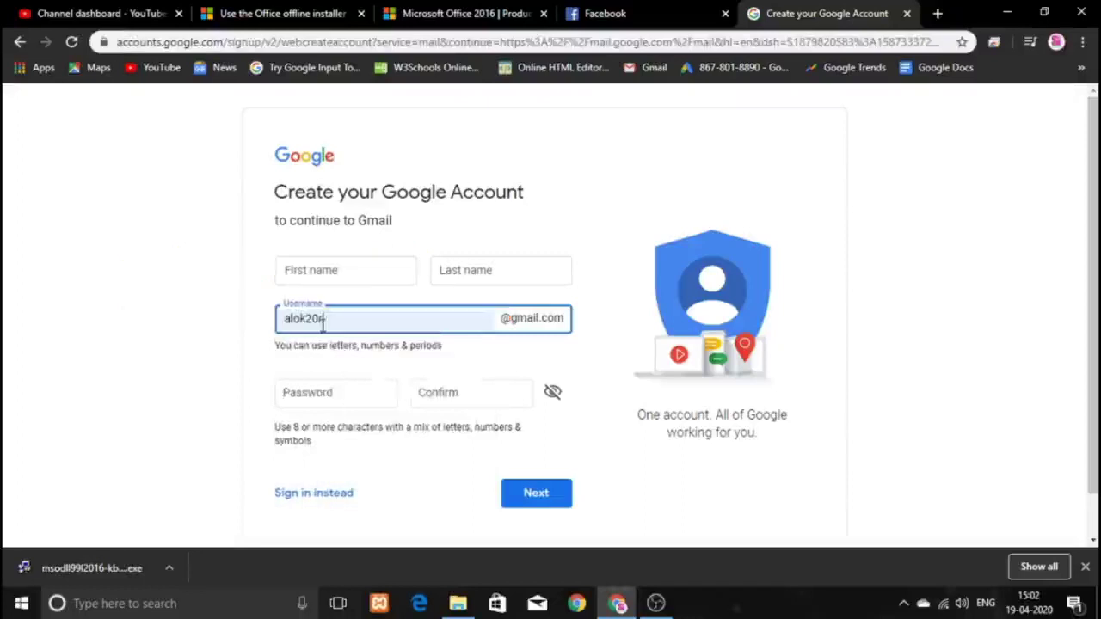
left_click(348, 268)
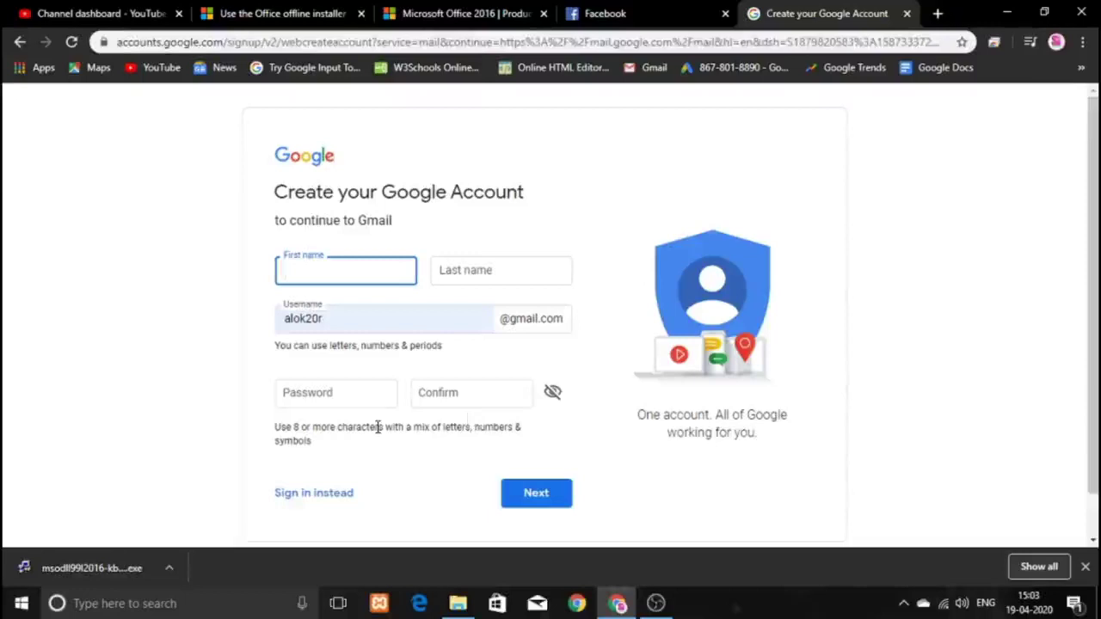
key("BackSpace")
key("BackSpace")
key("BackSpace")
key("Tab")
key("Tab")
type("**********")
key("Tab")
type("**********")
left_click(513, 503)
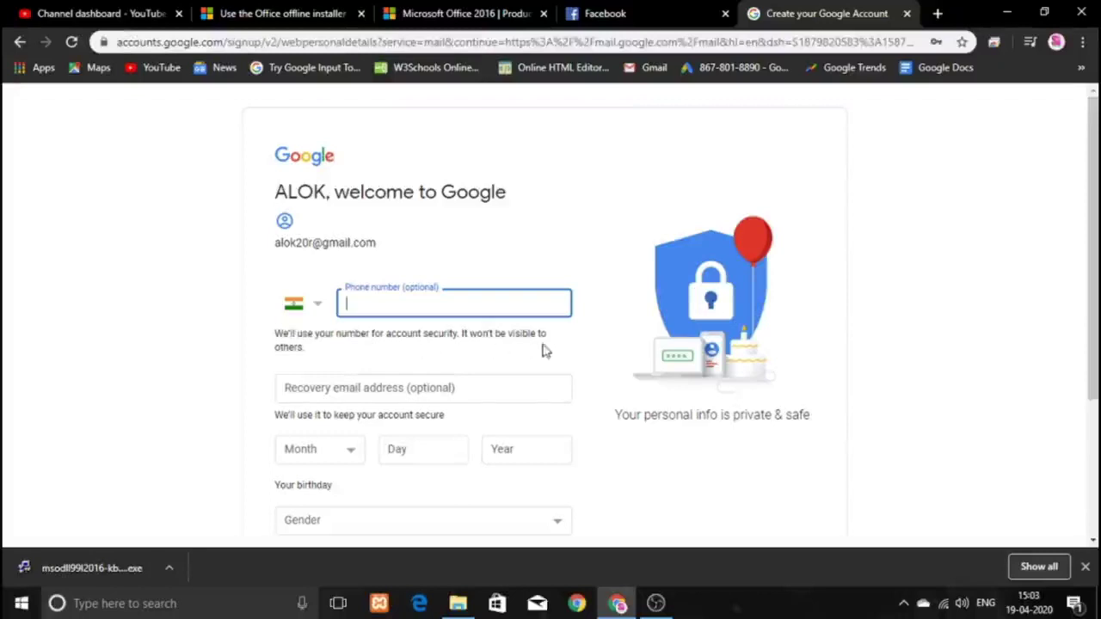
- Scroll down the personal details page past the phone, birthday and gender fields
scroll(362, 381, "down", 1)
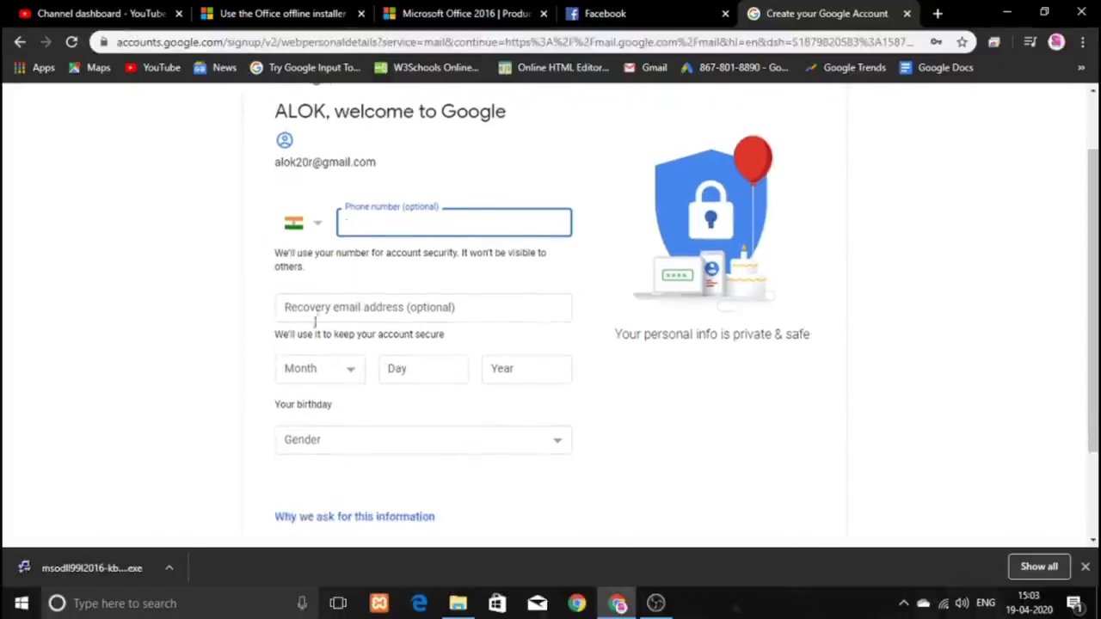
scroll(327, 386, "down", 1)
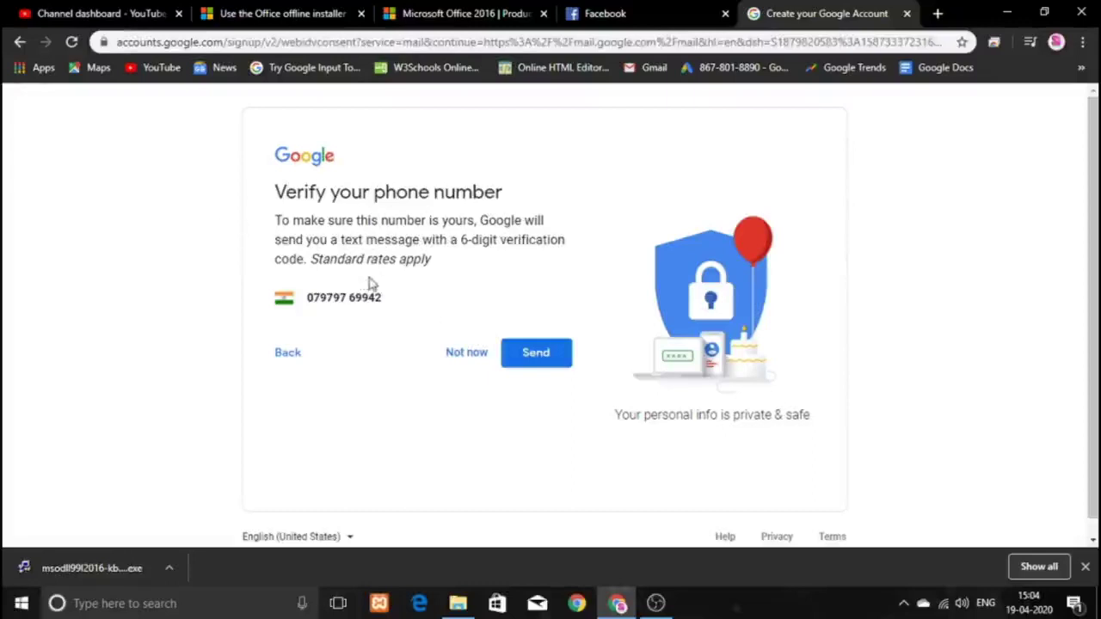
- Send the six-digit code to the phone and verify it with the received code
left_click(539, 365)
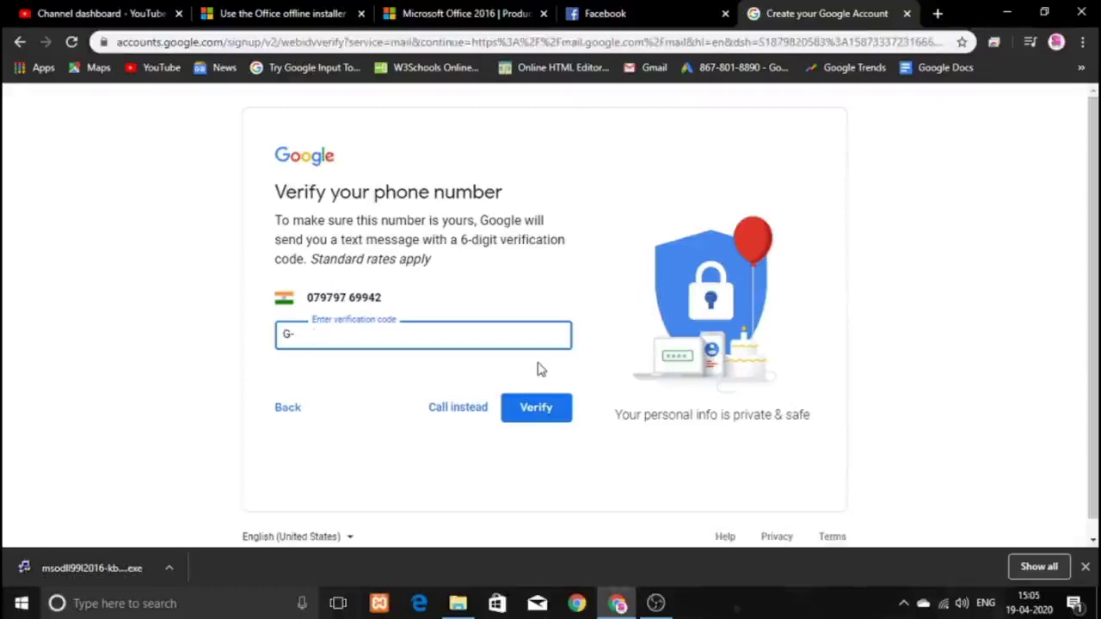
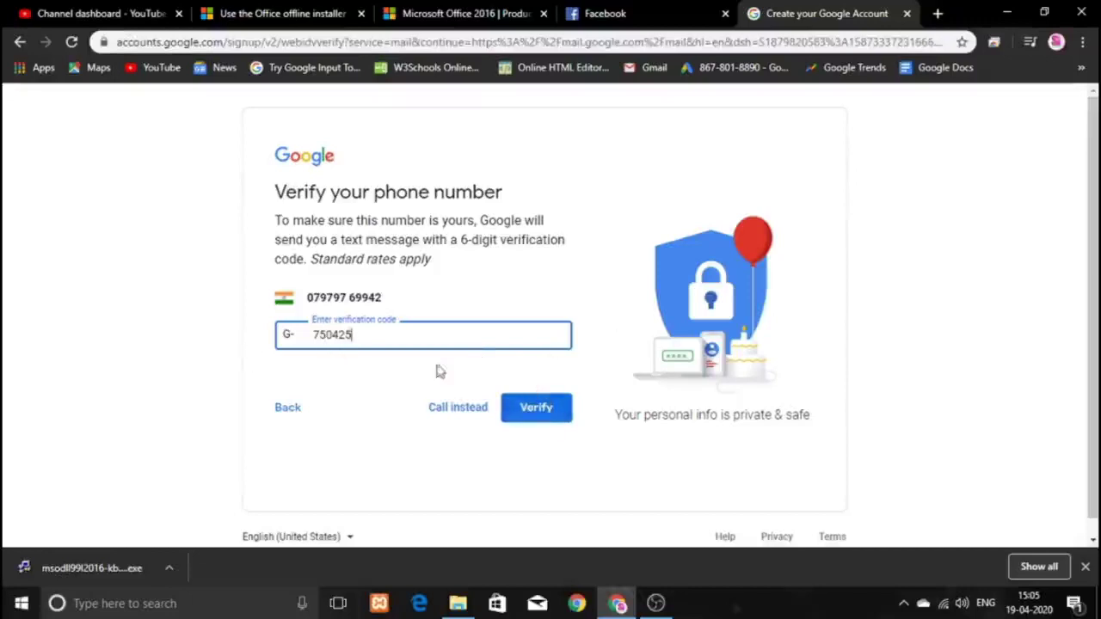
left_click(543, 413)
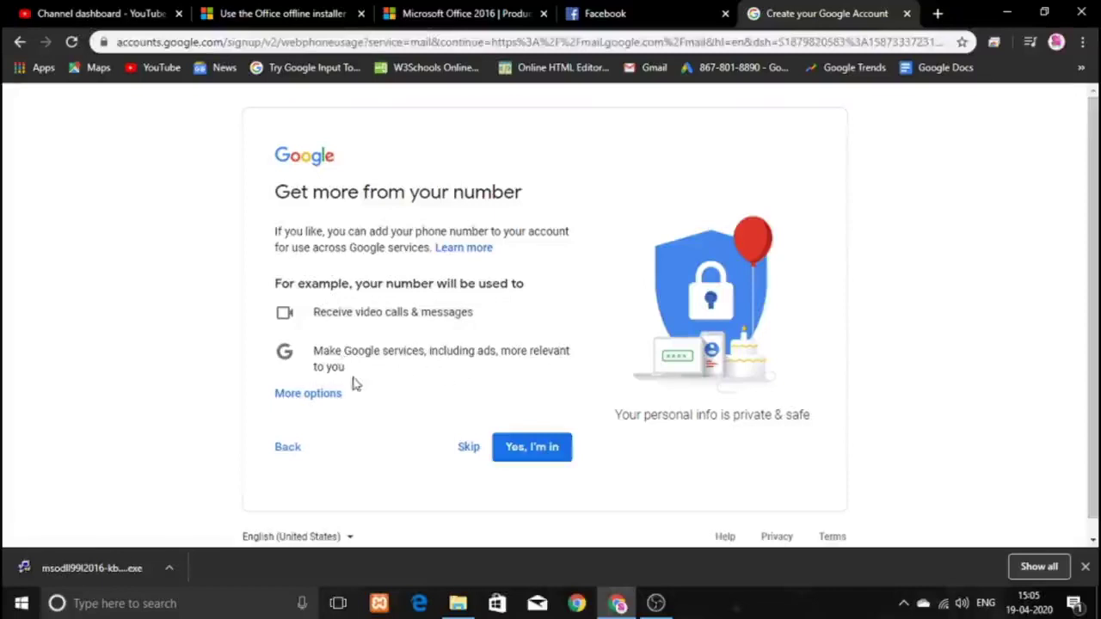
- Add the phone number for account security only and confirm the choice
left_click(303, 397)
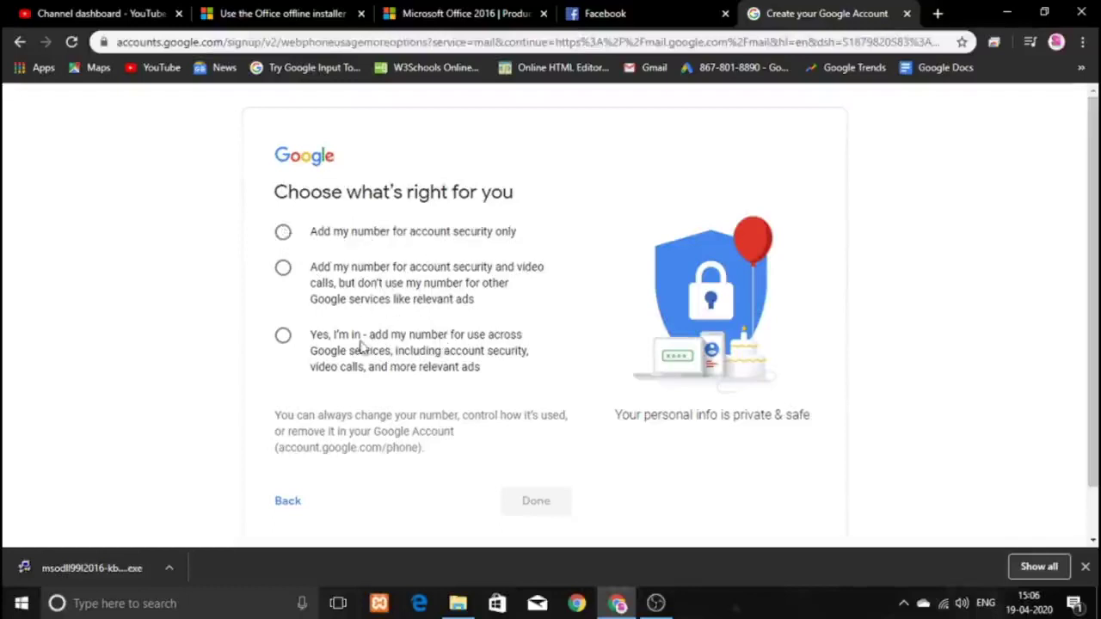
left_click(283, 234)
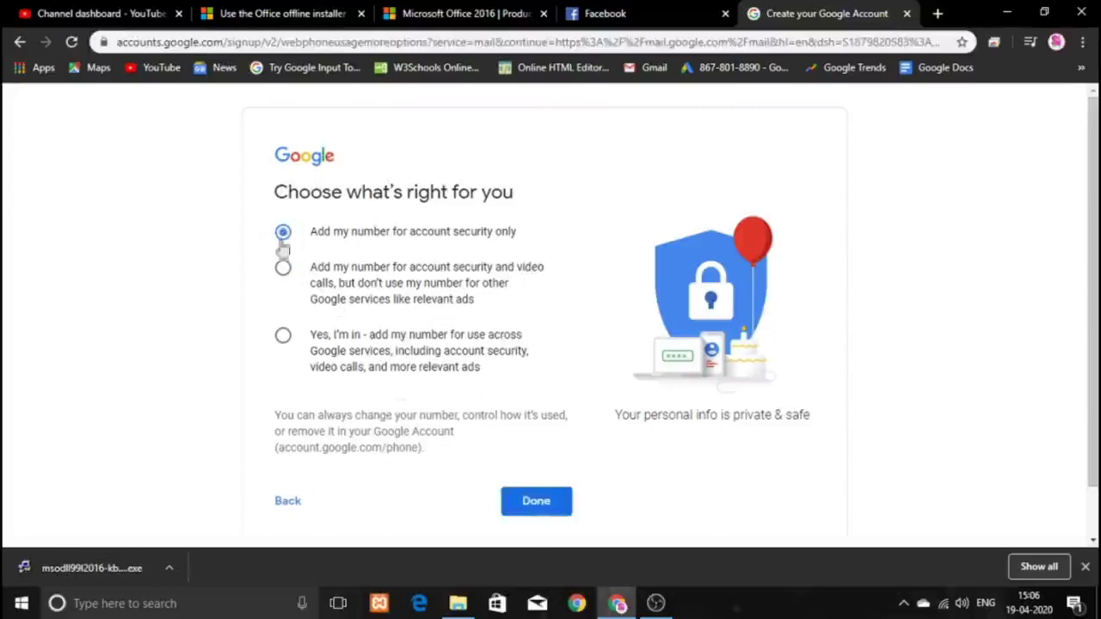
left_click(543, 505)
scroll(471, 477, "down", 5)
scroll(411, 275, "up", 5)
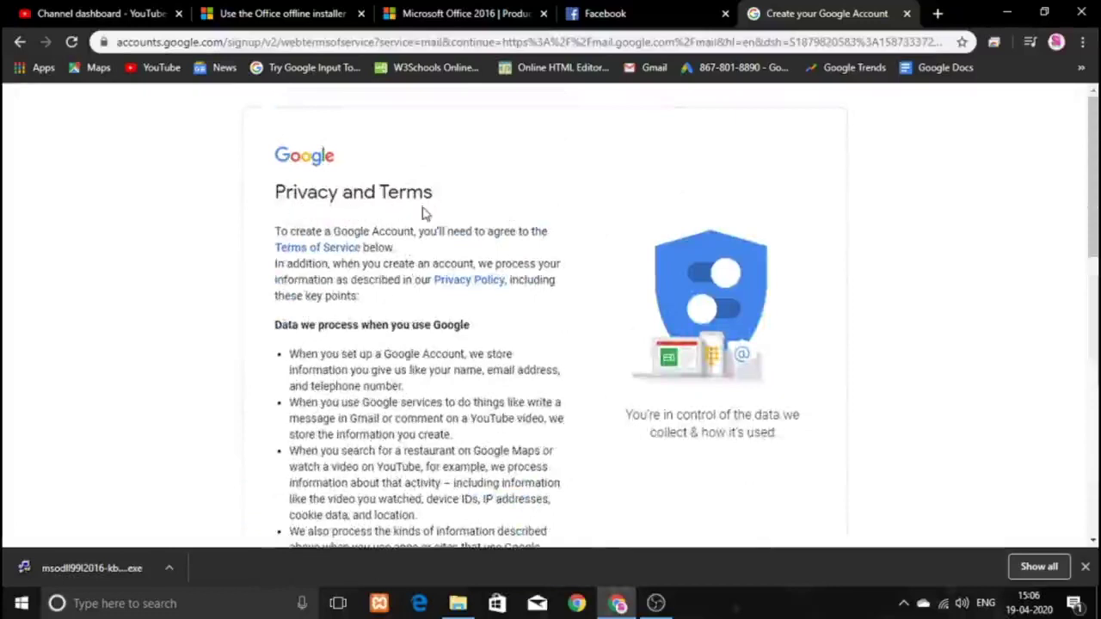
- Scroll to the bottom of Privacy and Terms and agree to them
scroll(422, 241, "down", 4)
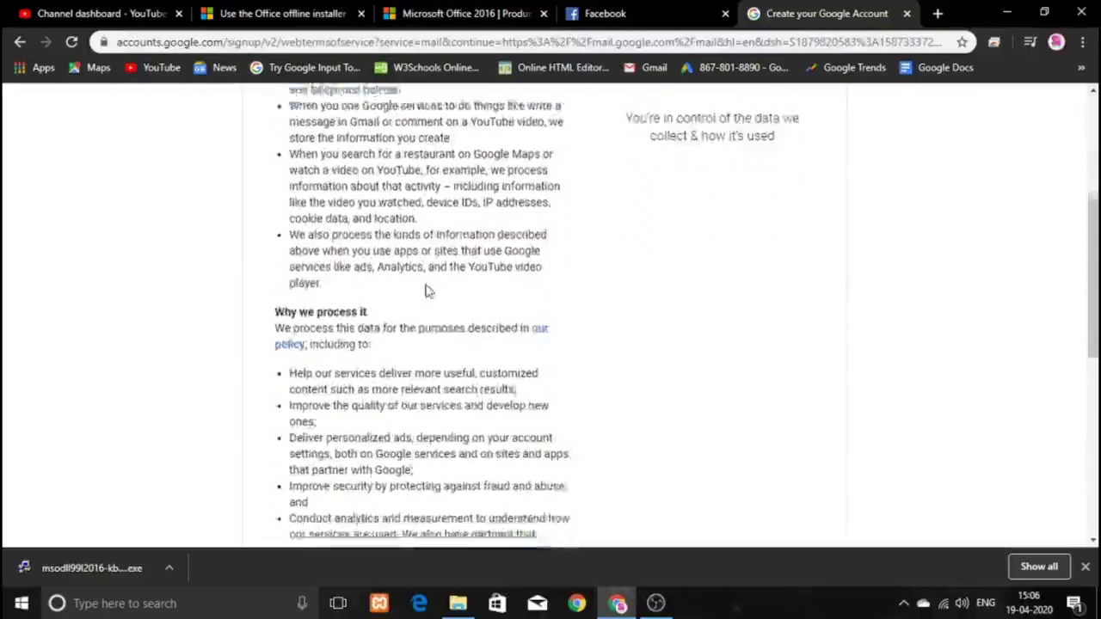
scroll(430, 303, "down", 7)
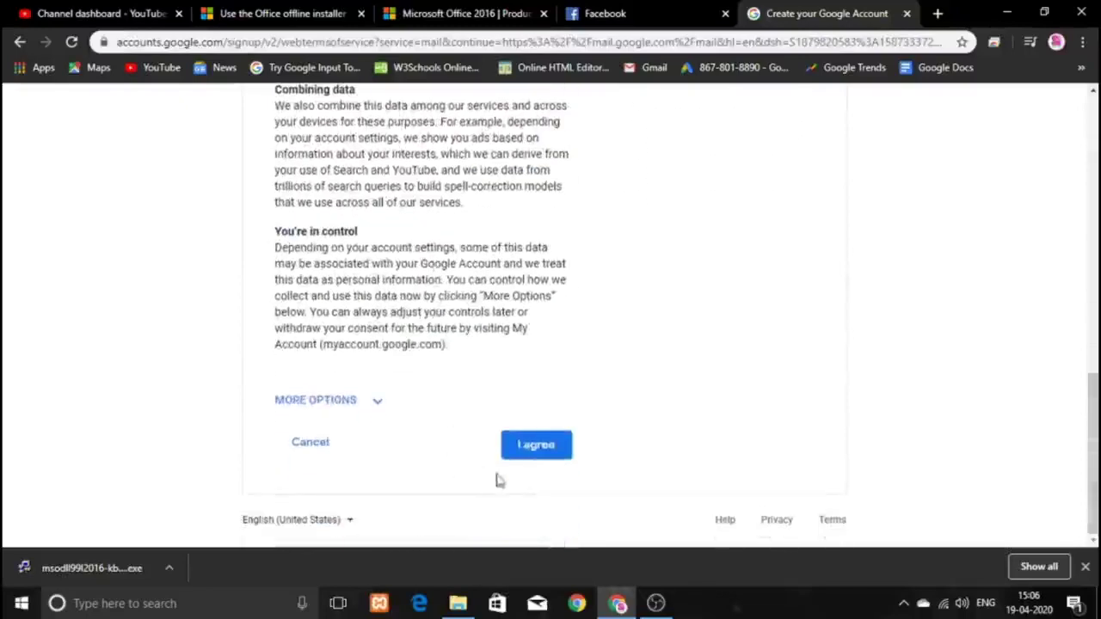
left_click(555, 454)
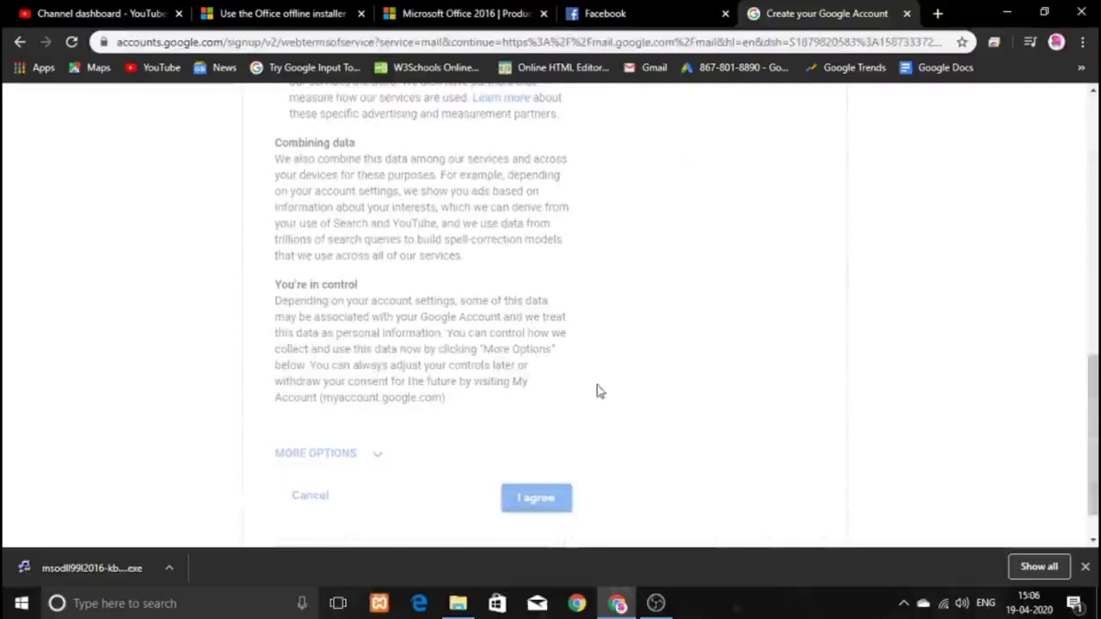
scroll(599, 394, "down", 1)
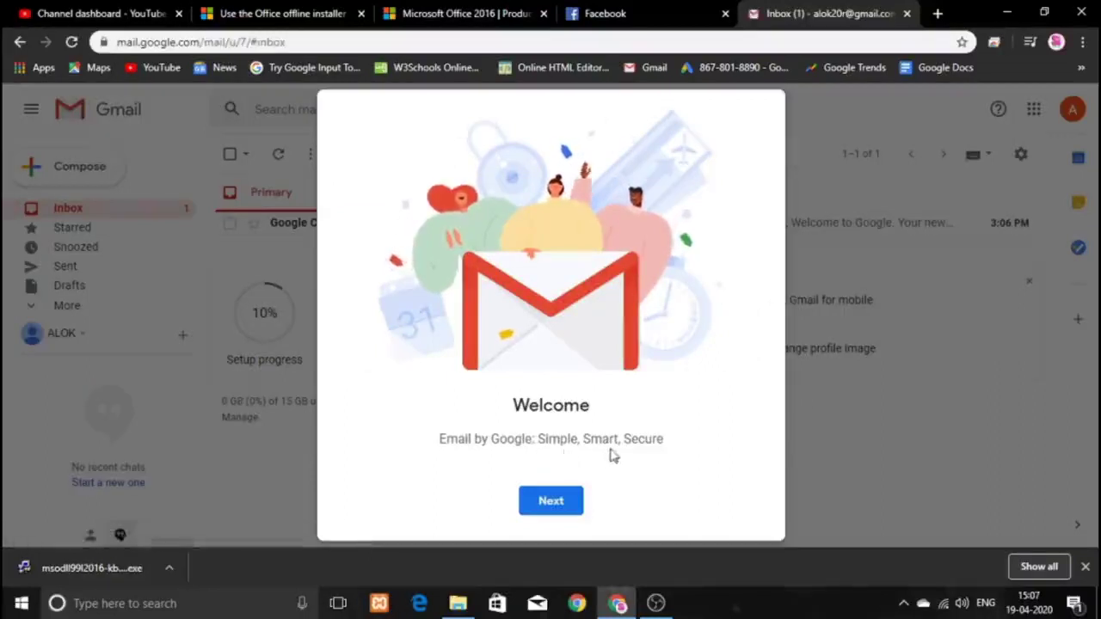
- Keep the Default inbox view in the welcome dialog and open the Google Community Team setup email
left_click(568, 502)
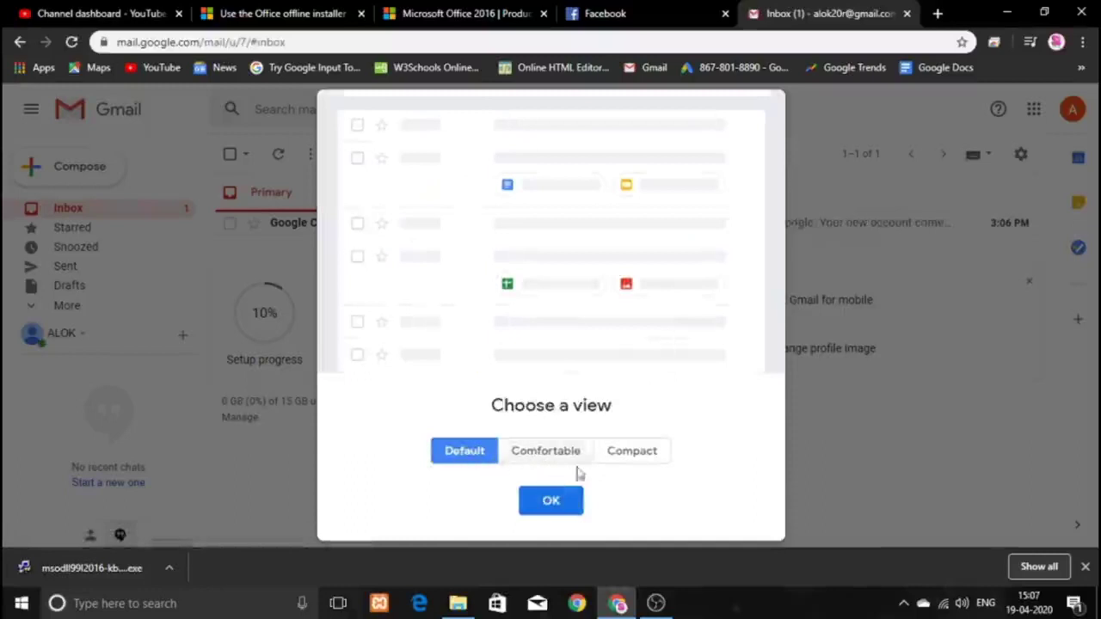
left_click(587, 510)
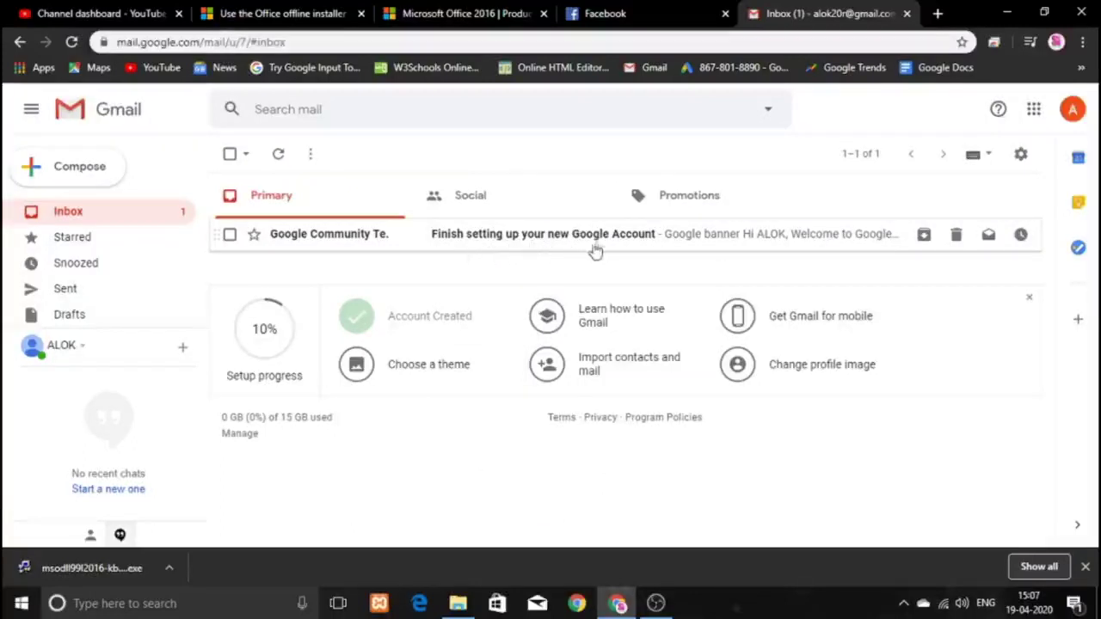
left_click(727, 246)
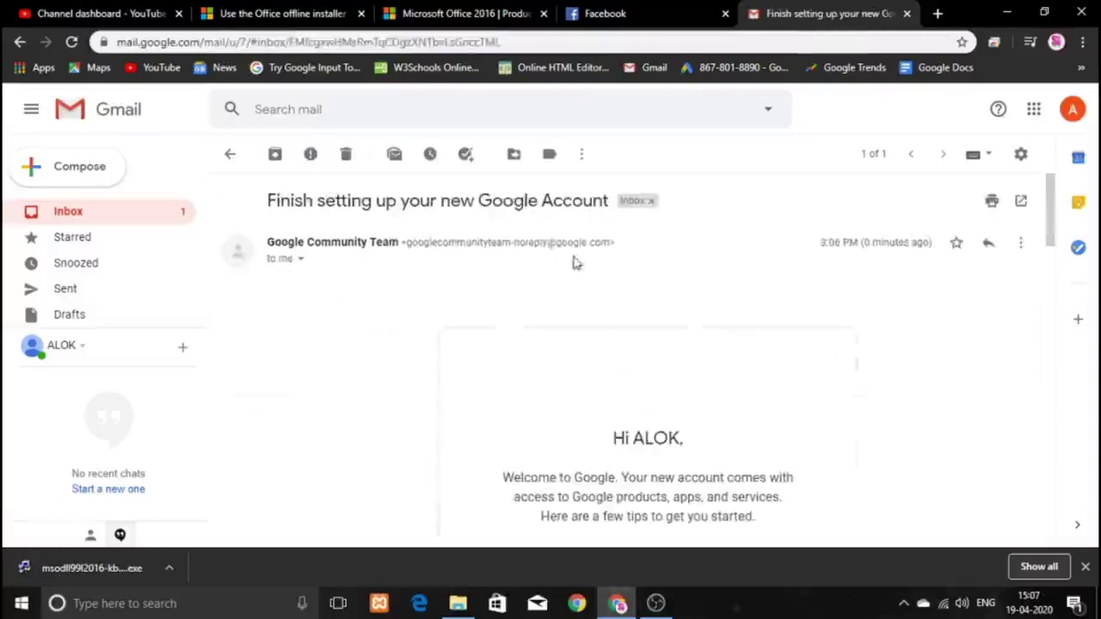
scroll(705, 345, "down", 4)
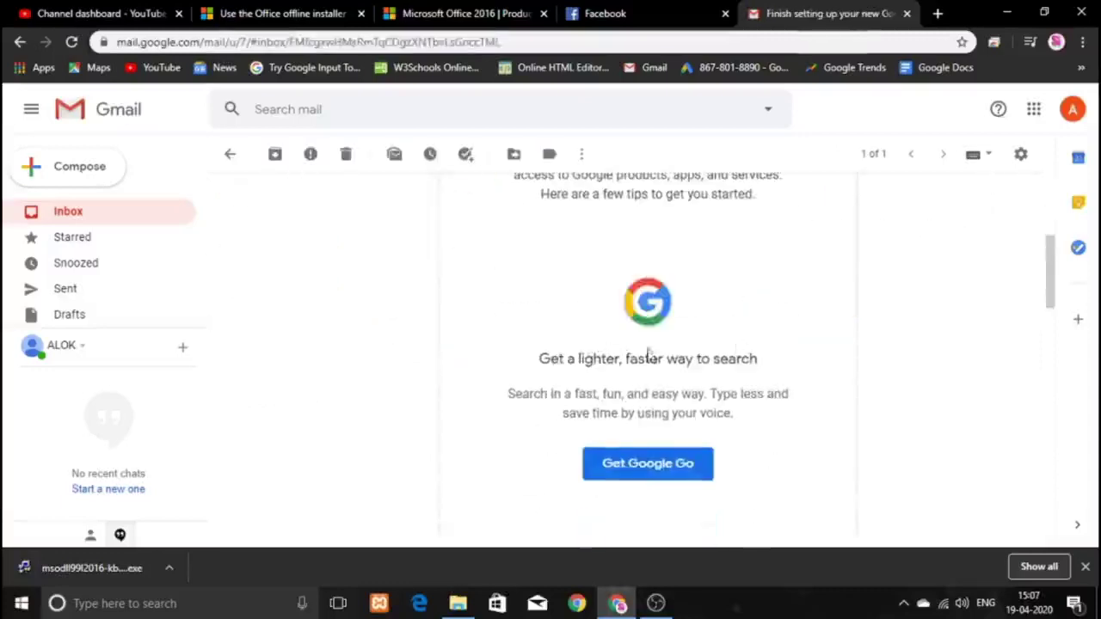
scroll(619, 344, "up", 4)
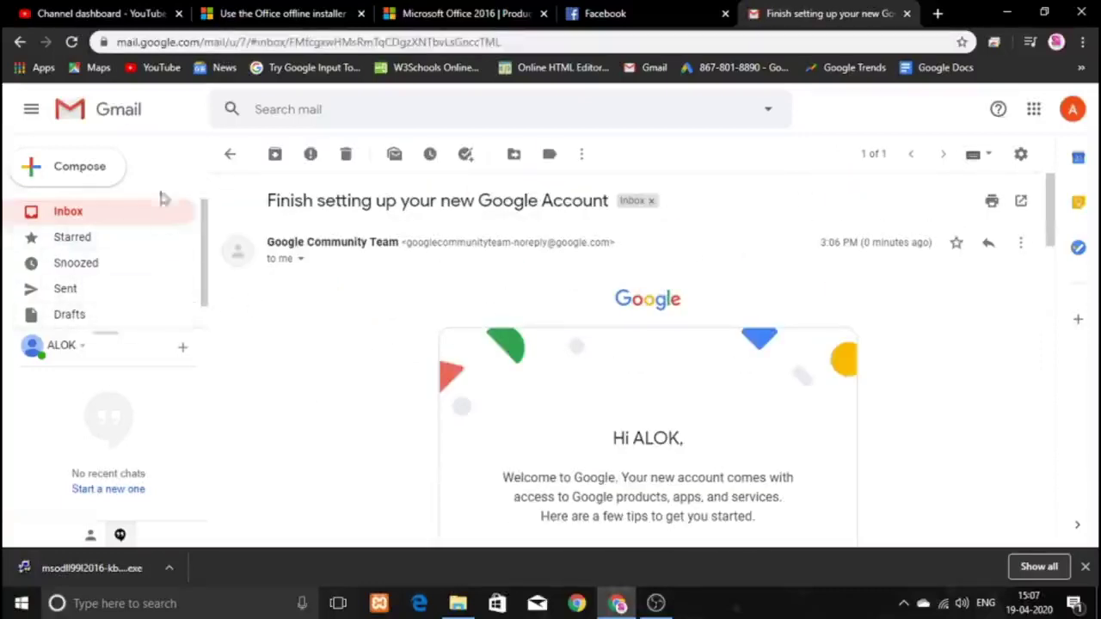